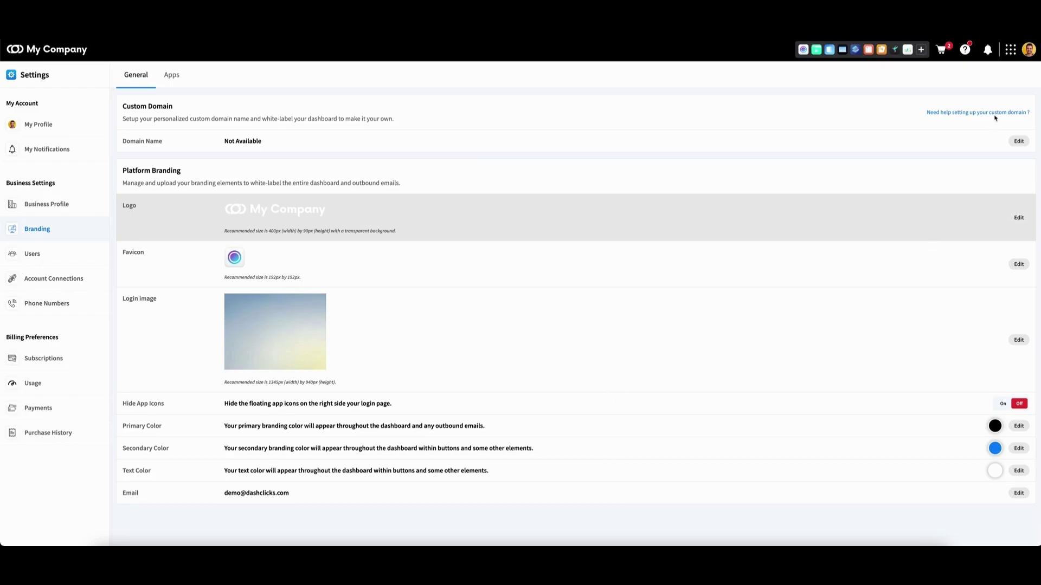
Open the account menu and dismiss it to return to the full Branding page
{"action": "left_click", "coordinate": [1028, 55]}
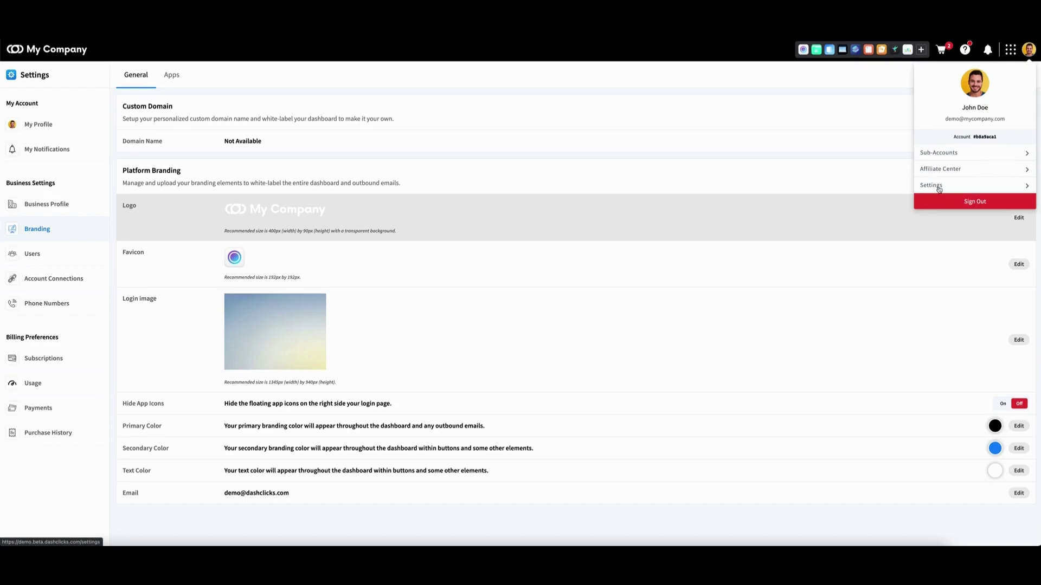
{"action": "left_click", "coordinate": [592, 80]}
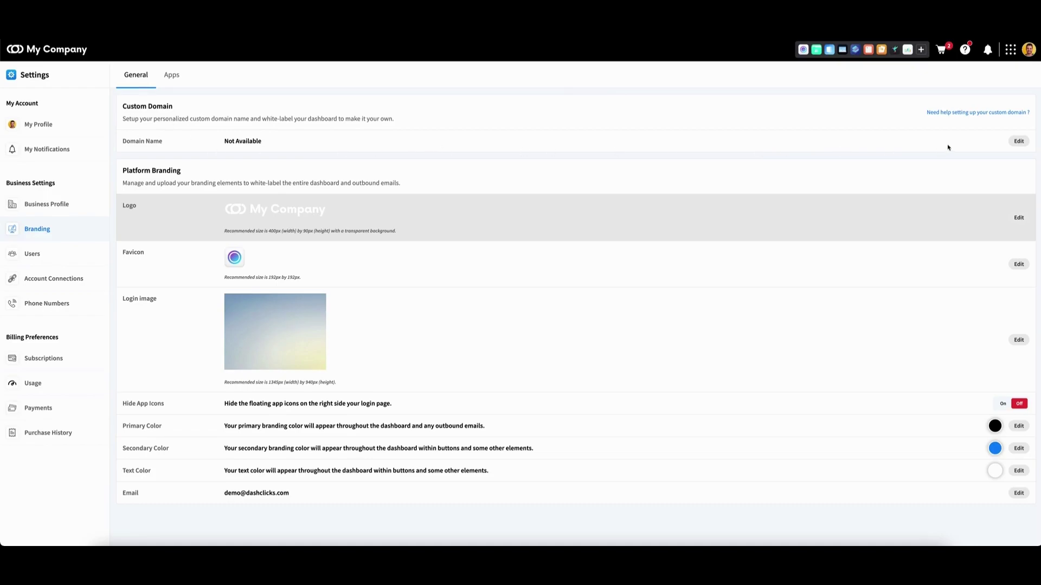
Edit the Domain Name, trying www and app subdomains before entering dash.mydomain.com
{"action": "left_click", "coordinate": [1019, 142]}
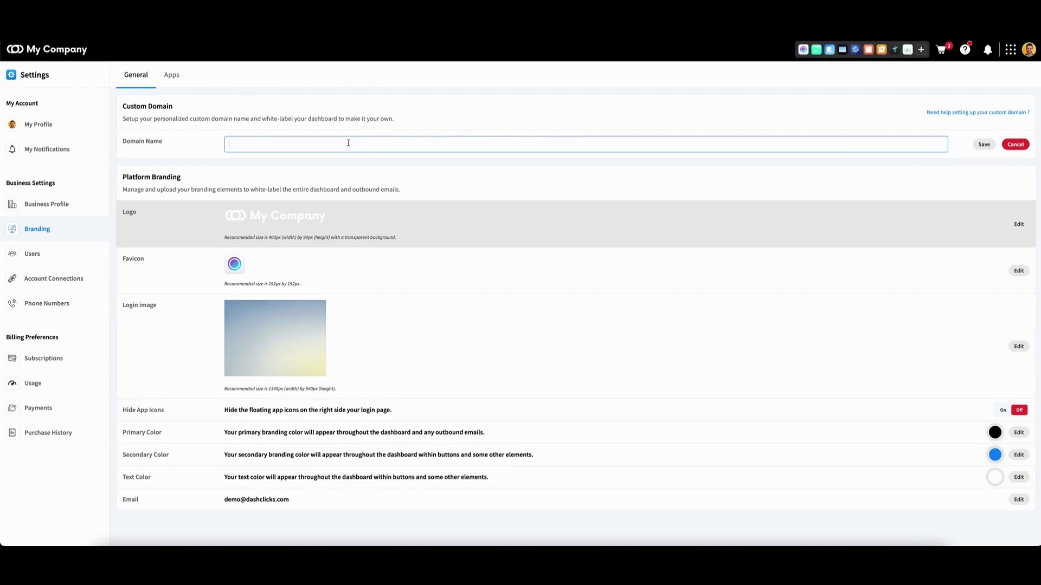
{"action": "type", "text": "www"}
{"action": "type", "text": ".mydomain.com"}
{"action": "key", "text": "BackSpace"}
{"action": "key", "text": "BackSpace"}
{"action": "key", "text": "BackSpace"}
{"action": "key", "text": "BackSpace"}
{"action": "key", "text": "BackSpace"}
{"action": "key", "text": "BackSpace"}
{"action": "key", "text": "BackSpace"}
{"action": "key", "text": "BackSpace"}
{"action": "key", "text": "BackSpace"}
{"action": "key", "text": "BackSpace"}
{"action": "key", "text": "BackSpace"}
{"action": "key", "text": "BackSpace"}
{"action": "key", "text": "BackSpace"}
{"action": "key", "text": "BackSpace"}
{"action": "key", "text": "BackSpace"}
{"action": "type", "text": "app.mydomain.com"}
{"action": "key", "text": "BackSpace"}
{"action": "key", "text": "BackSpace"}
{"action": "key", "text": "BackSpace"}
{"action": "key", "text": "BackSpace"}
{"action": "key", "text": "BackSpace"}
{"action": "key", "text": "BackSpace"}
{"action": "key", "text": "BackSpace"}
{"action": "key", "text": "BackSpace"}
{"action": "key", "text": "BackSpace"}
{"action": "key", "text": "BackSpace"}
{"action": "key", "text": "BackSpace"}
{"action": "key", "text": "BackSpace"}
{"action": "key", "text": "BackSpace"}
{"action": "key", "text": "BackSpace"}
{"action": "type", "text": "dash.mydomain.com"}
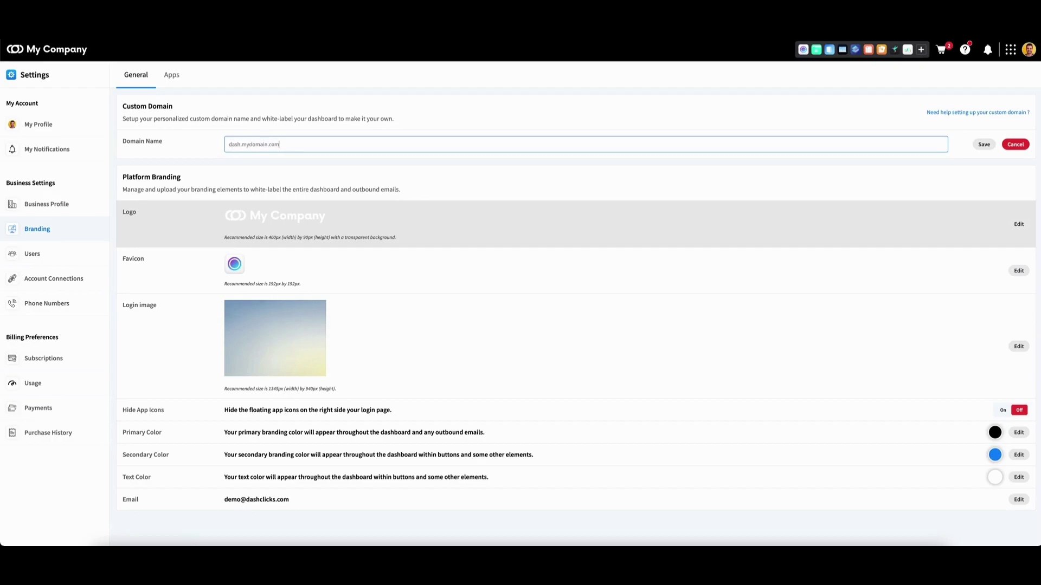